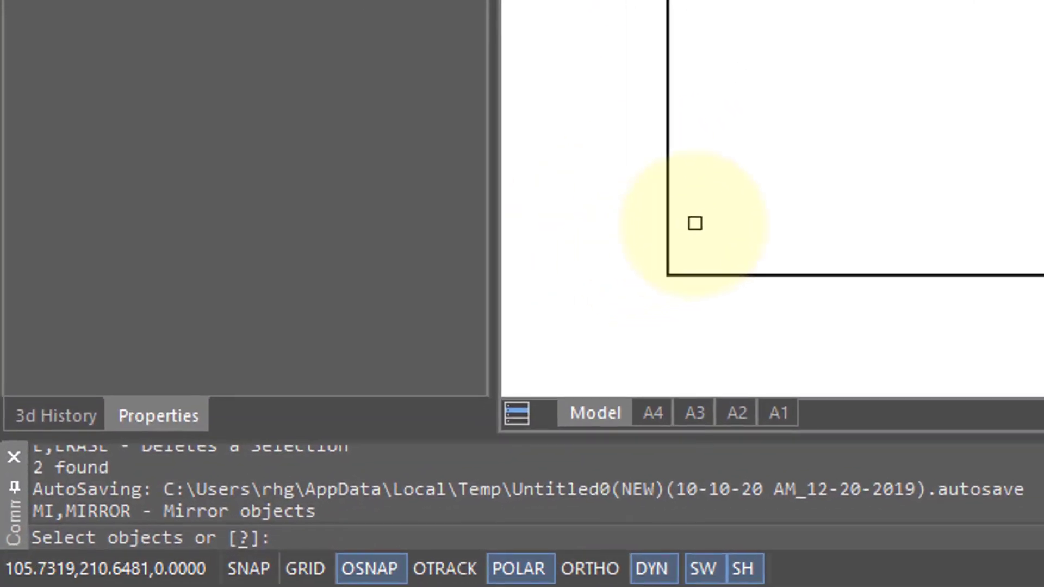
Step: Mirror the arched shape about its right edge, keeping the original
click(750, 258)
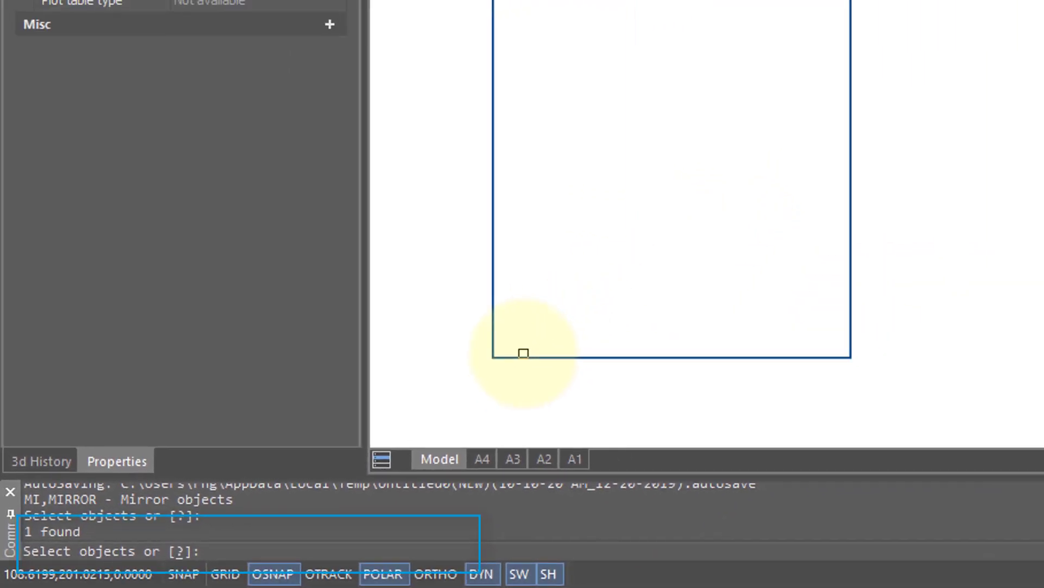
key(Return)
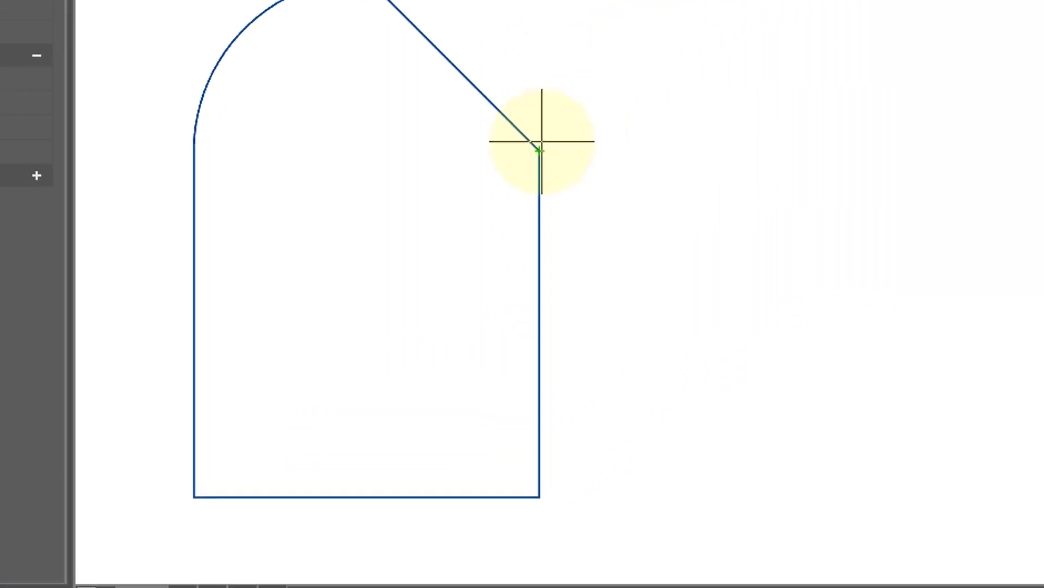
key(Return)
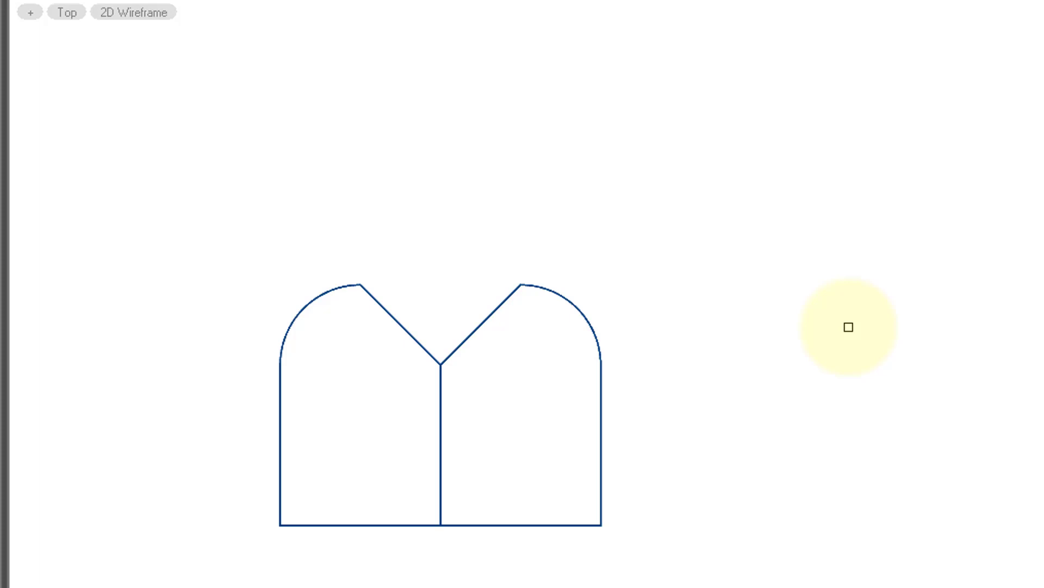
Step: Mirror the arched pair across the line joining its two arc endpoints, keeping the source pair
key(Return)
click(521, 290)
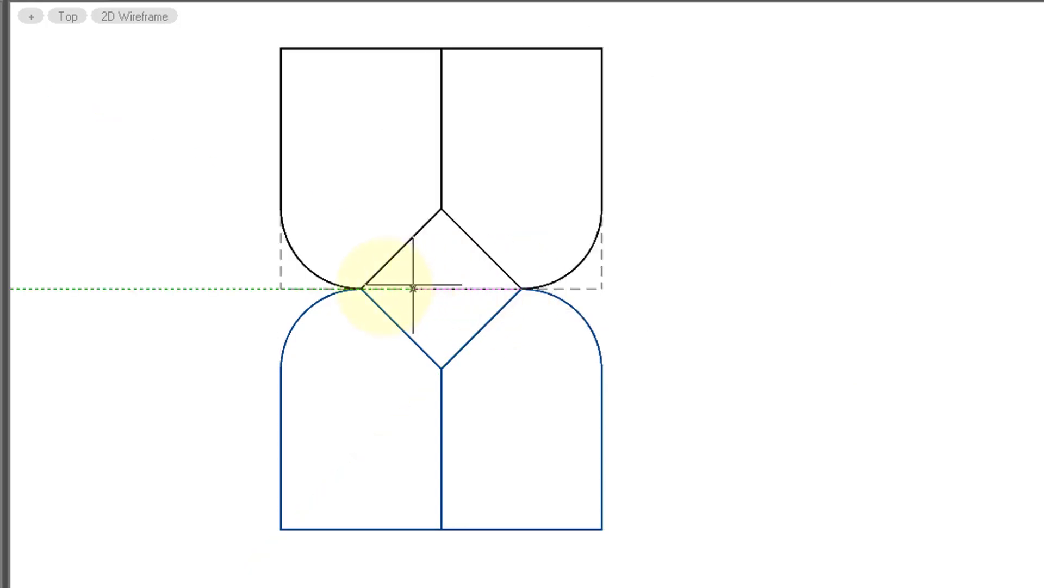
click(362, 289)
key(Return)
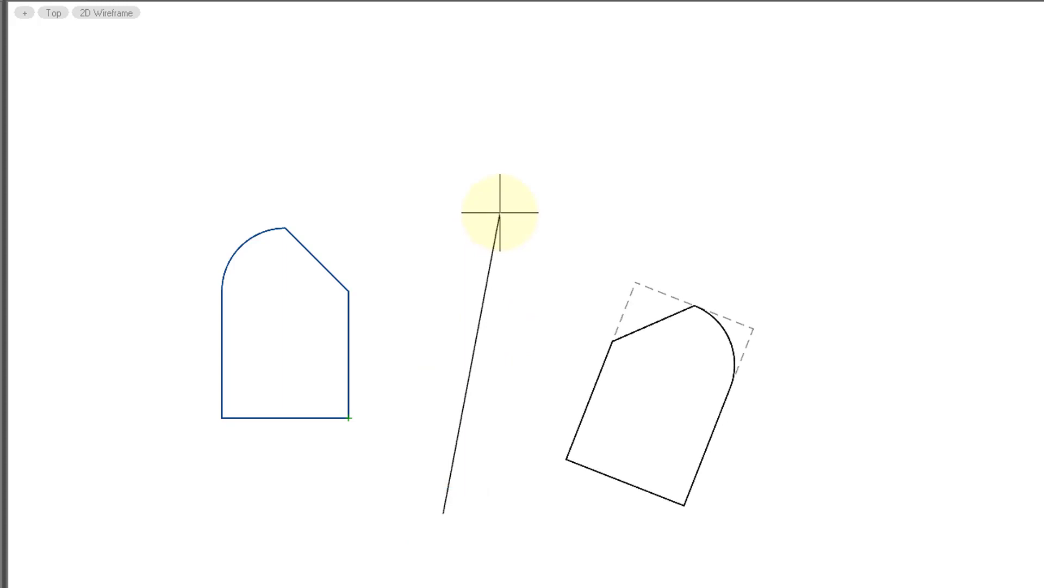
Step: Place a tilted mirror copy of the arched shape across a slanted line, keeping the original
key(Escape)
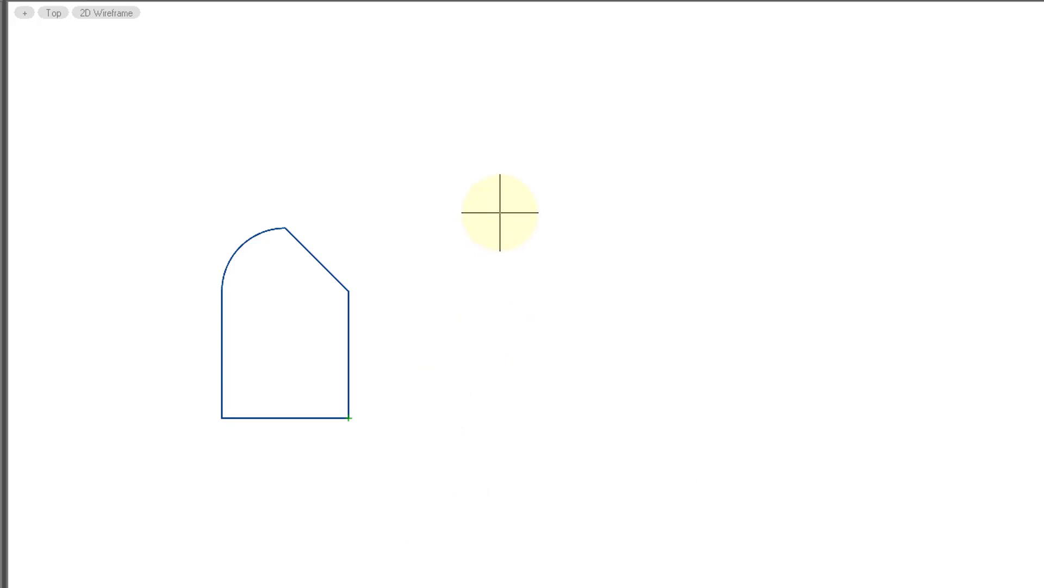
click(500, 210)
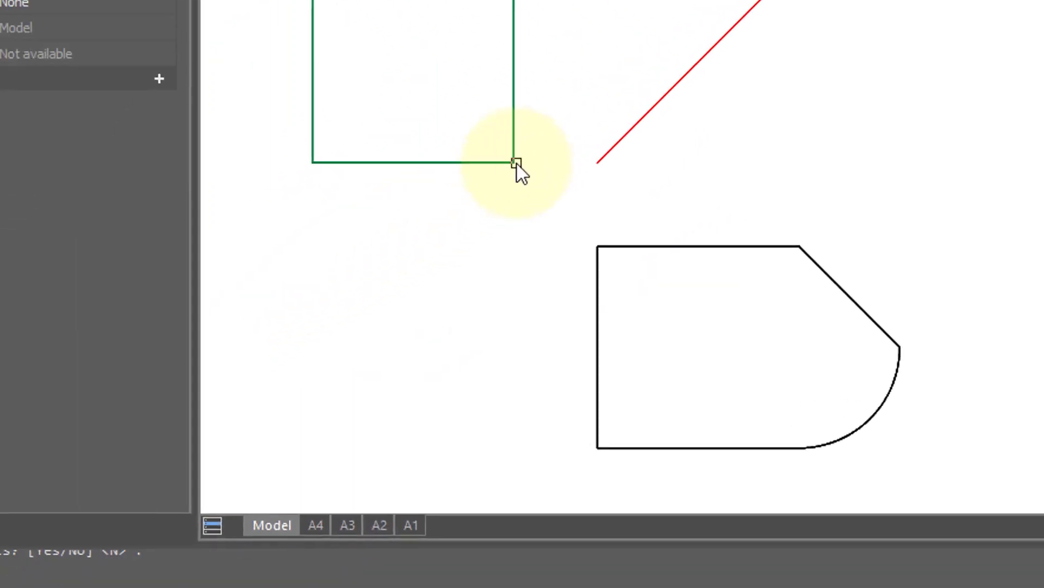
Step: Mirror the left shape with the Perpendicular option on the red line's two endpoints, keeping the source
key(Return)
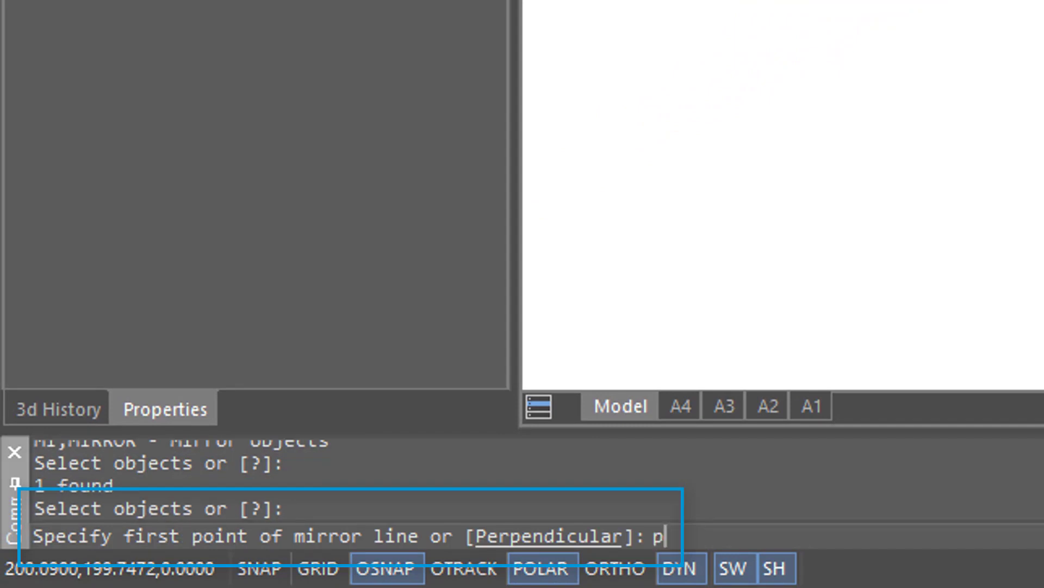
text(p)
key(Return)
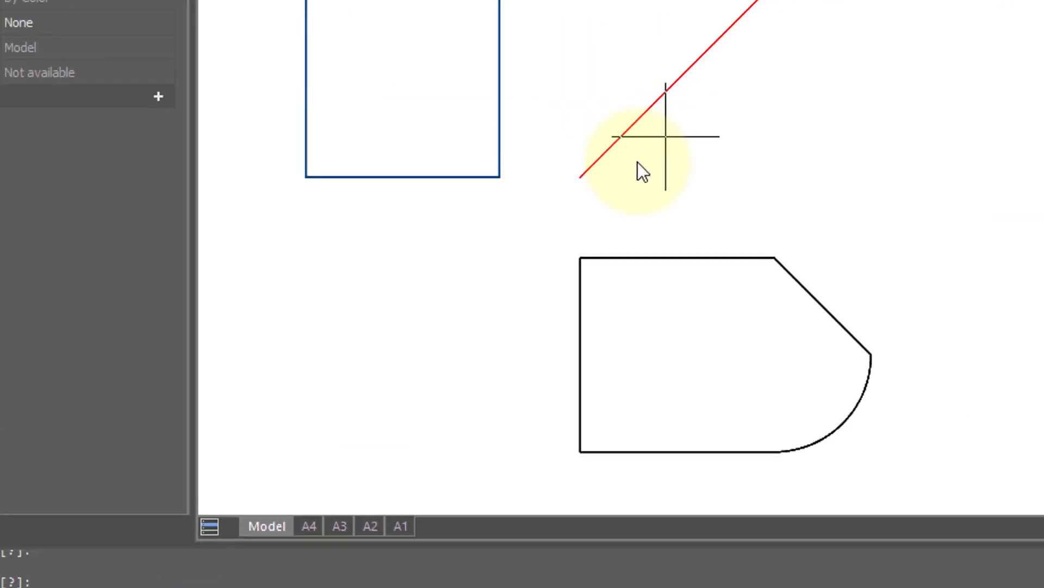
click(314, 325)
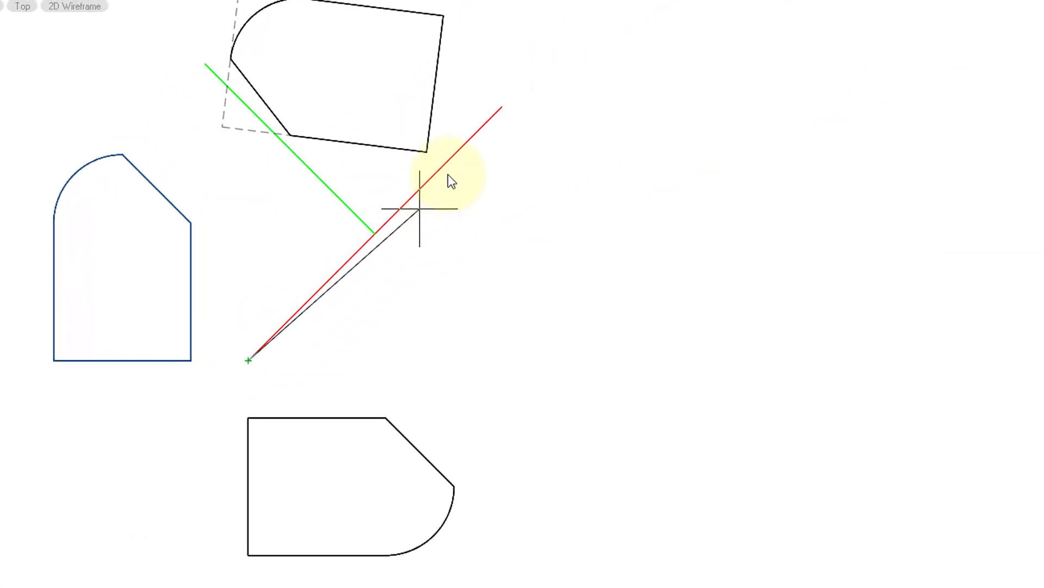
click(501, 107)
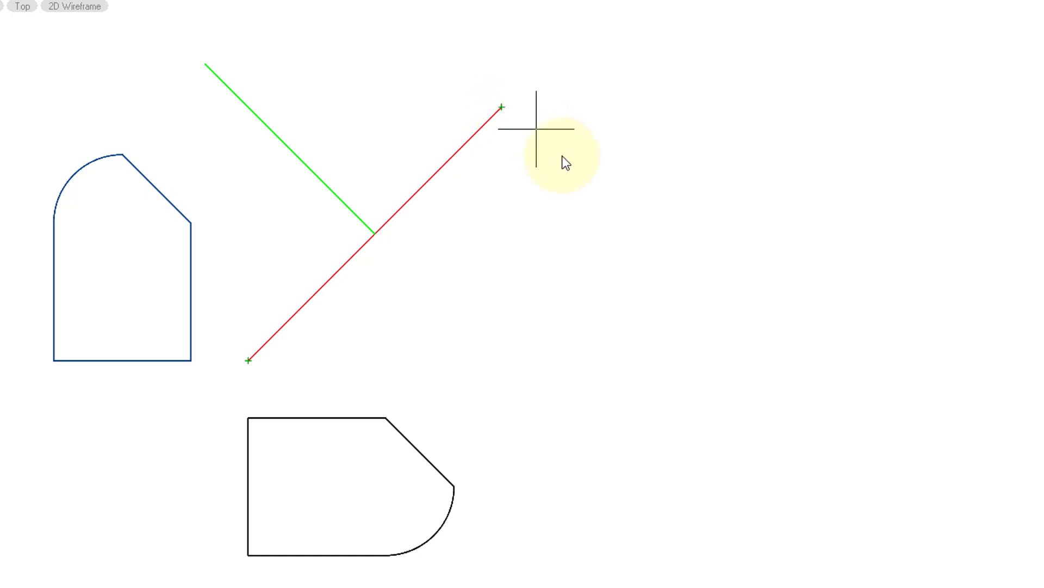
key(Return)
scroll(759, 274, down, 1)
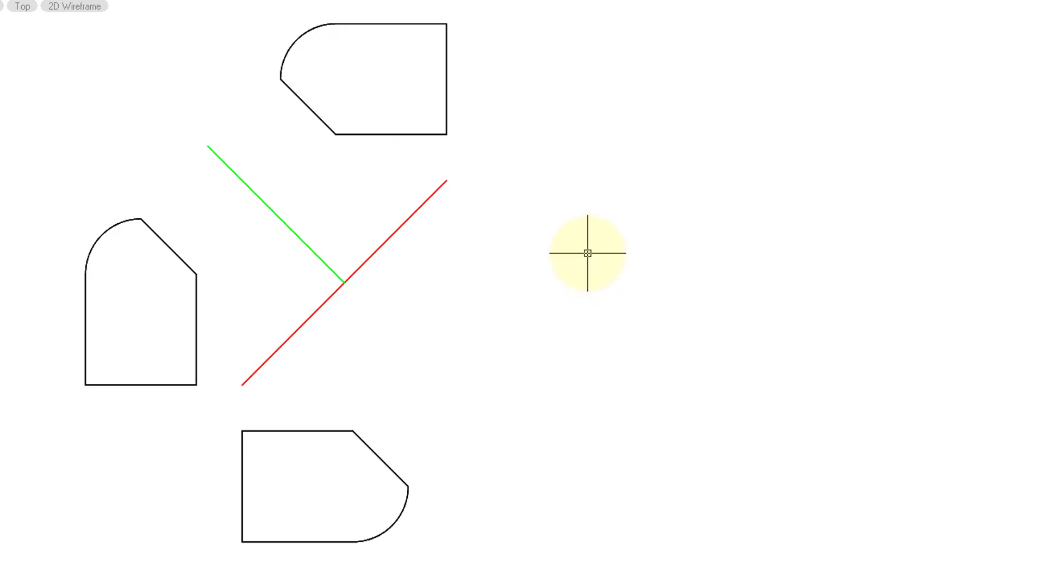
Step: Mirror the left shape with MI across the green line, from the green/red intersection to its endpoint
text(mi)
key(Return)
click(196, 386)
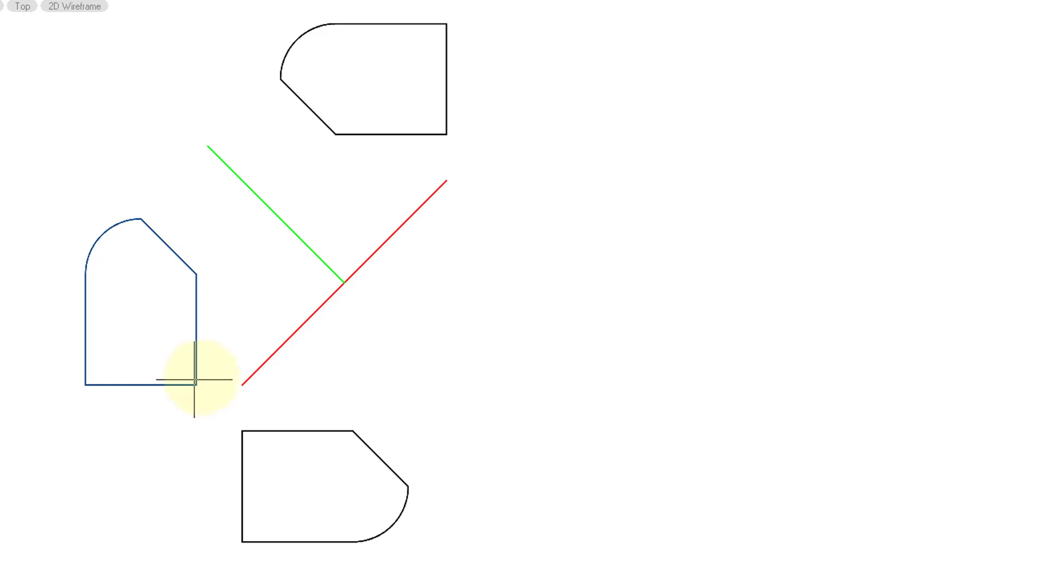
click(345, 282)
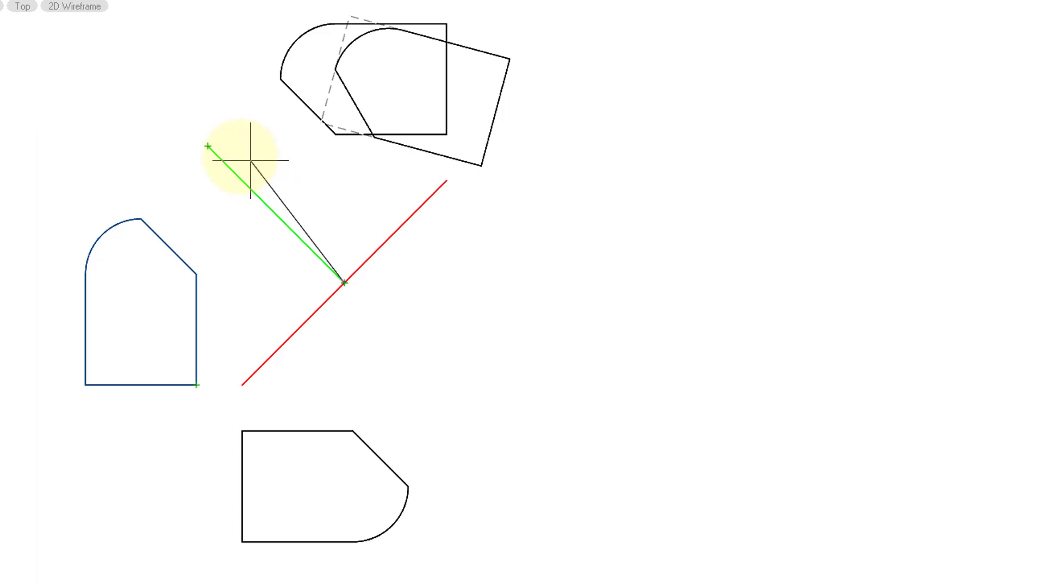
click(210, 145)
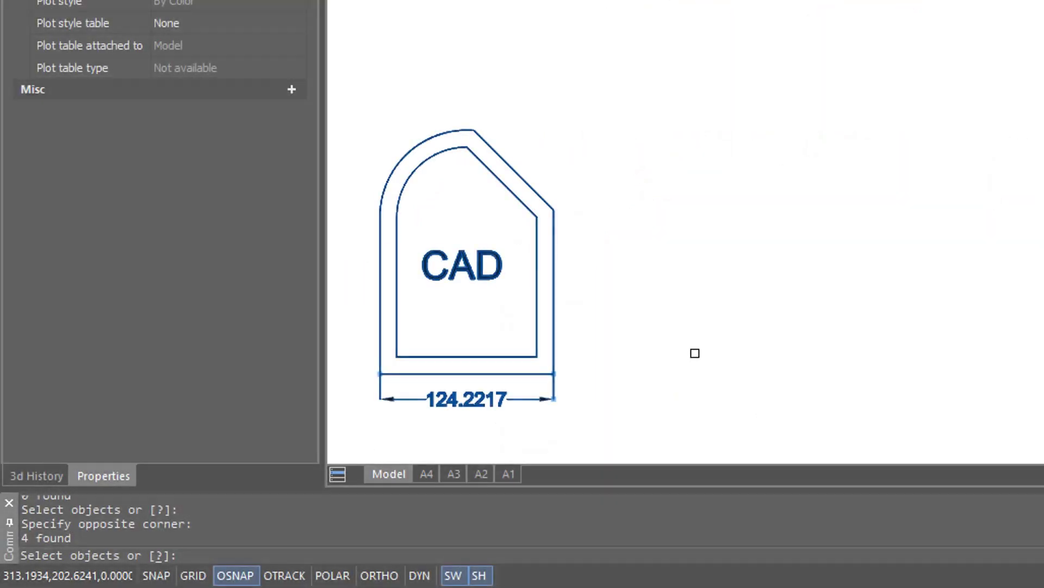
Step: Mirror the CAD-labelled shape across a vertical line beside it, then undo the copy with U
key(Return)
click(593, 422)
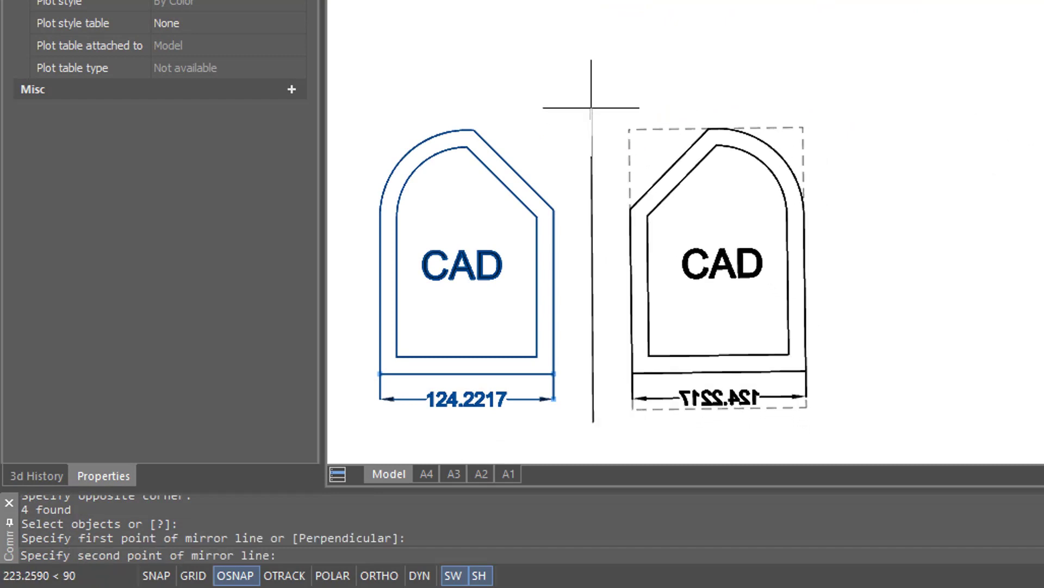
click(593, 88)
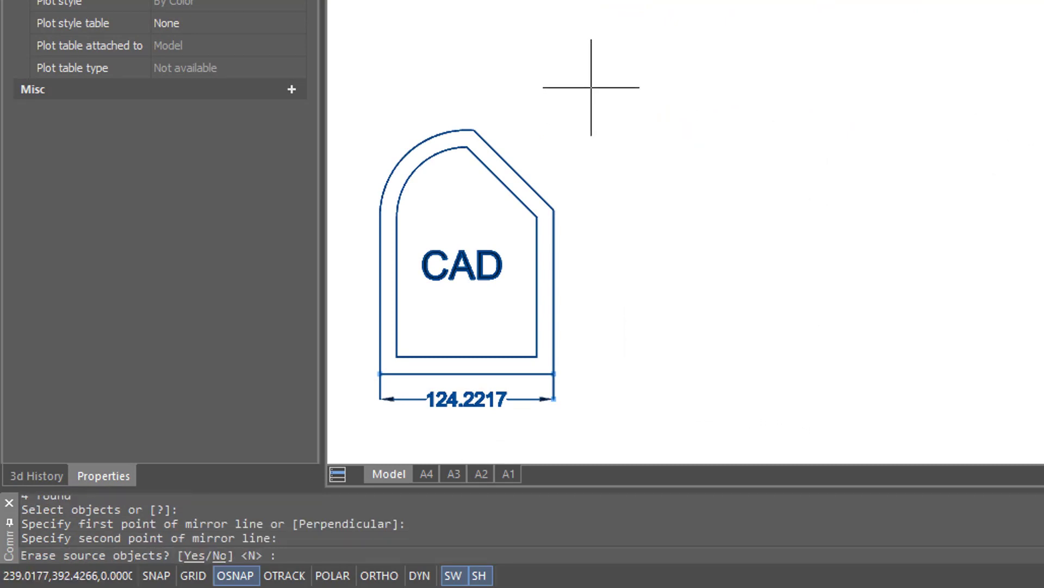
key(Return)
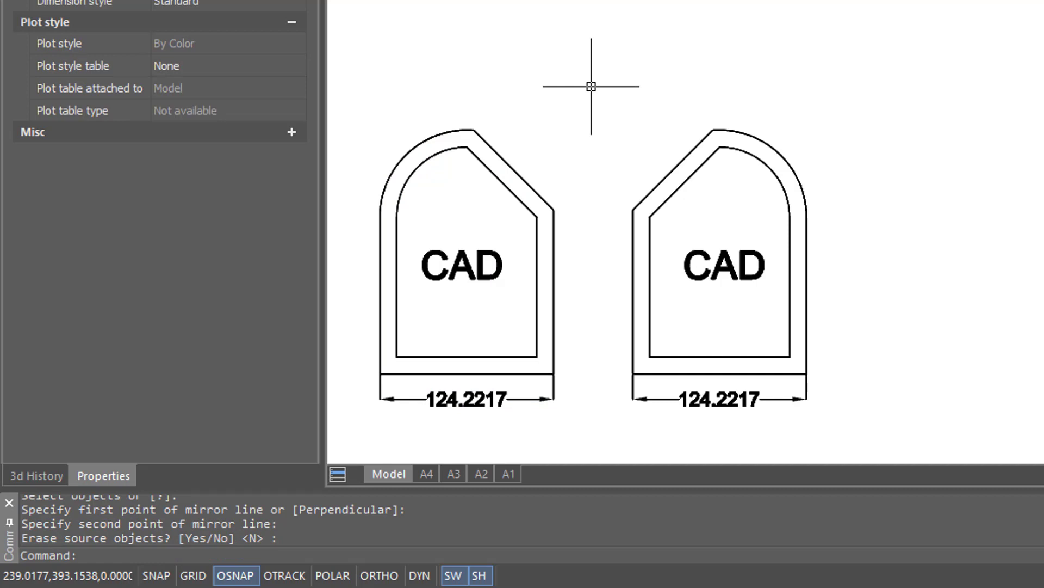
text(u)
key(Return)
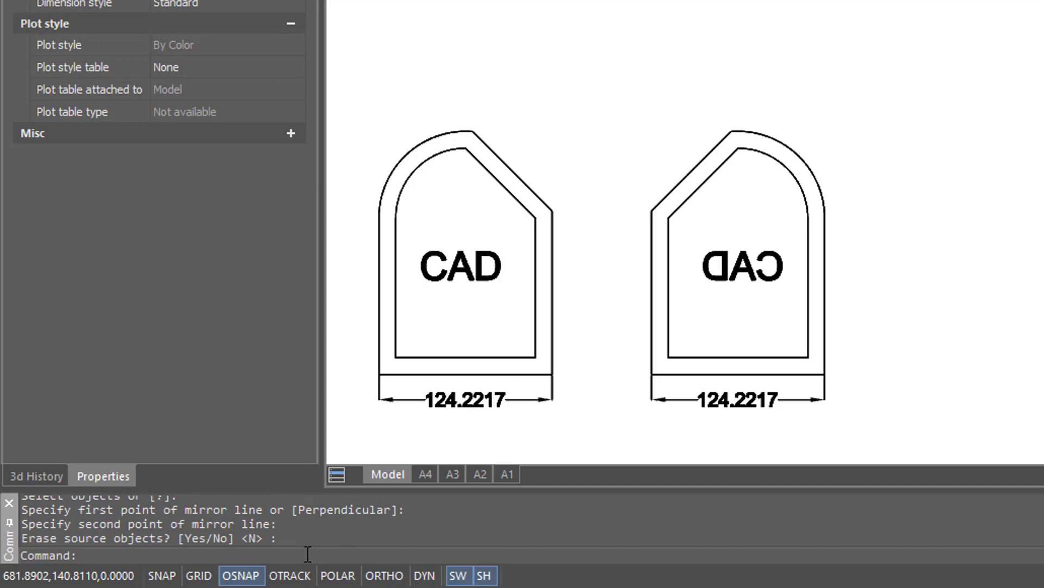
Step: Set the MIRRTEXT system variable to 0 so mirrored text stays readable
text(mirrt)
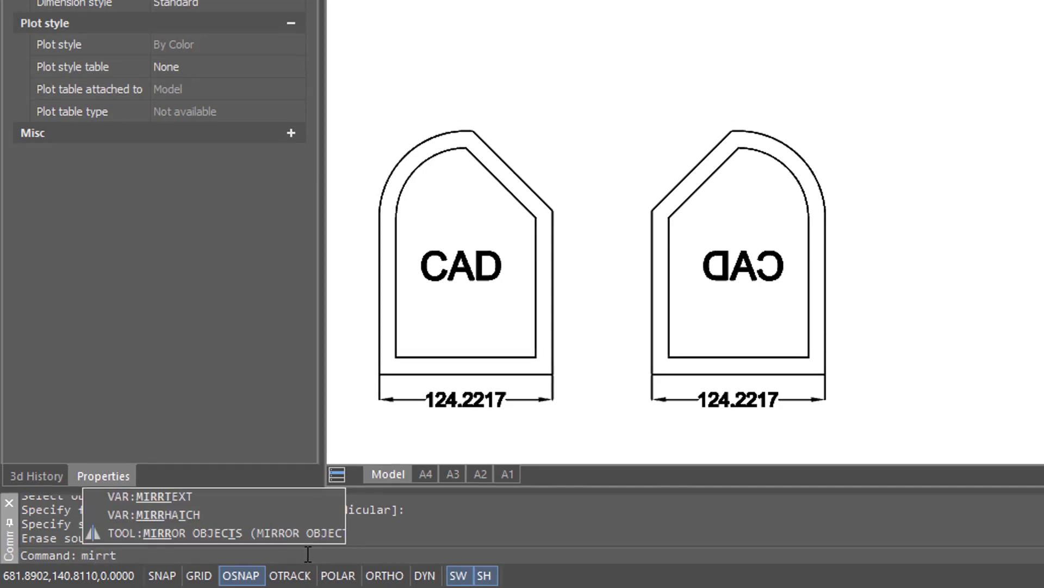
text(ext)
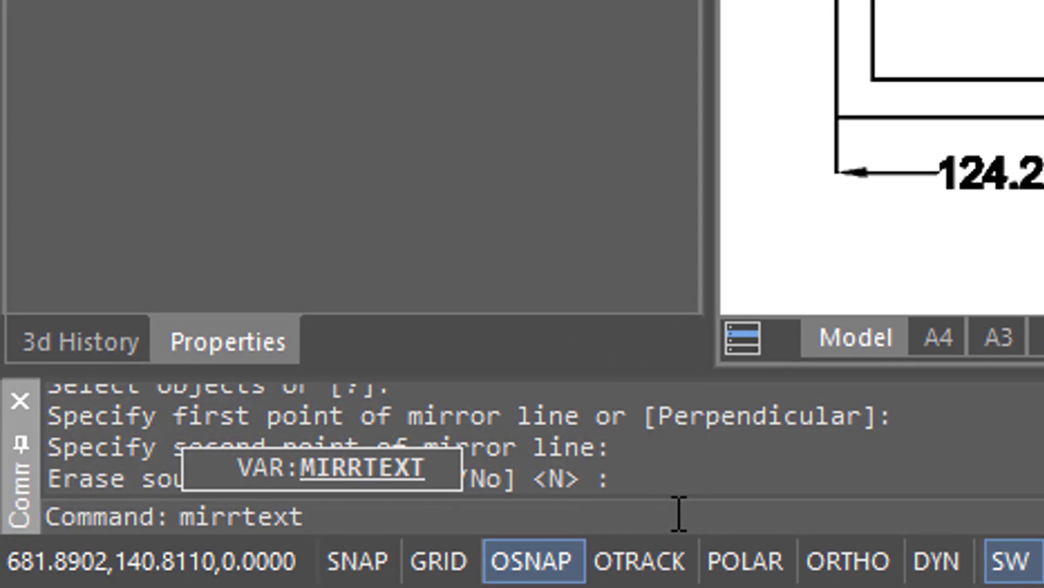
key(Return)
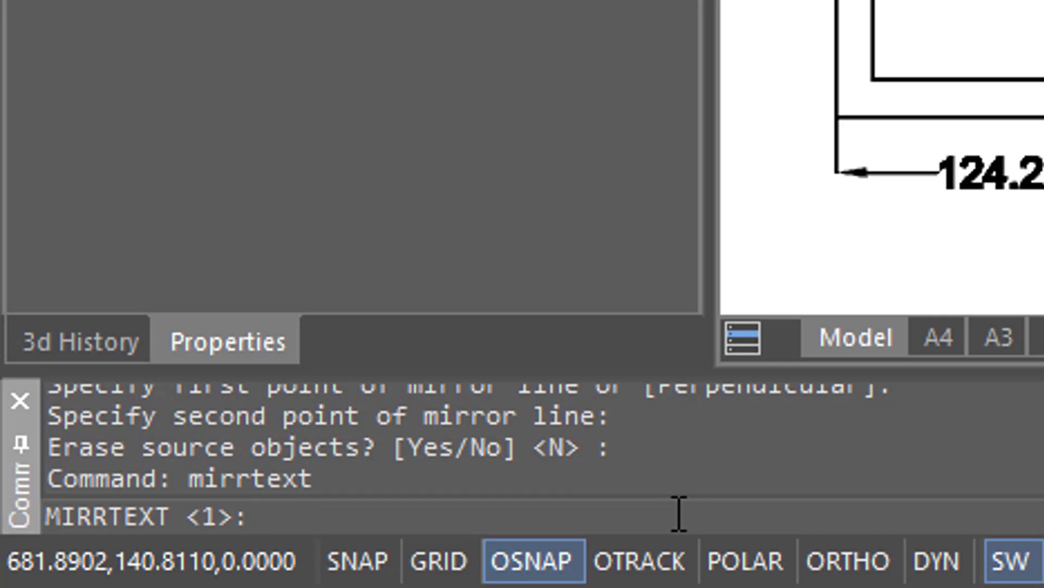
text(0)
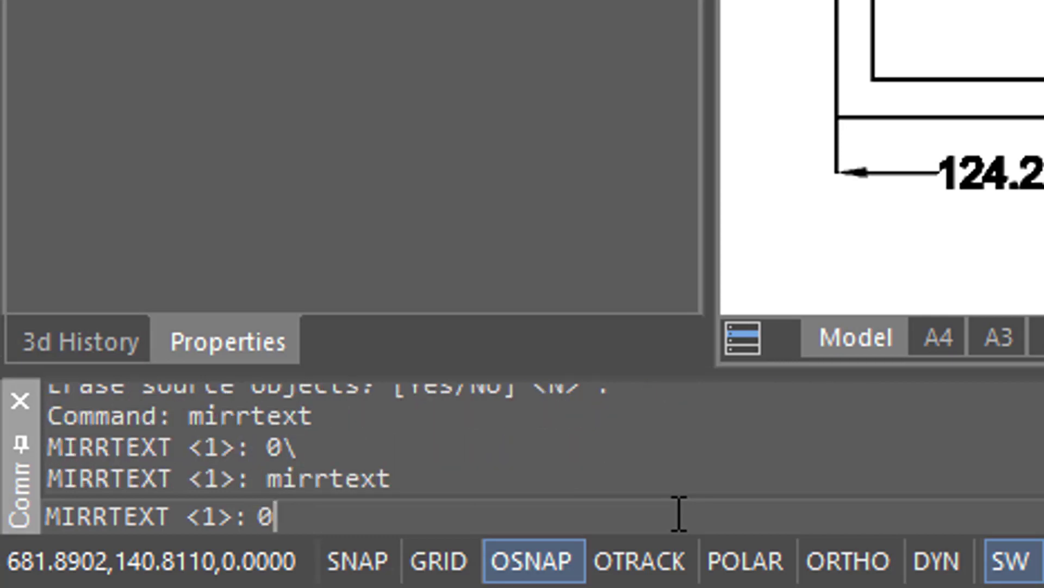
key(Return)
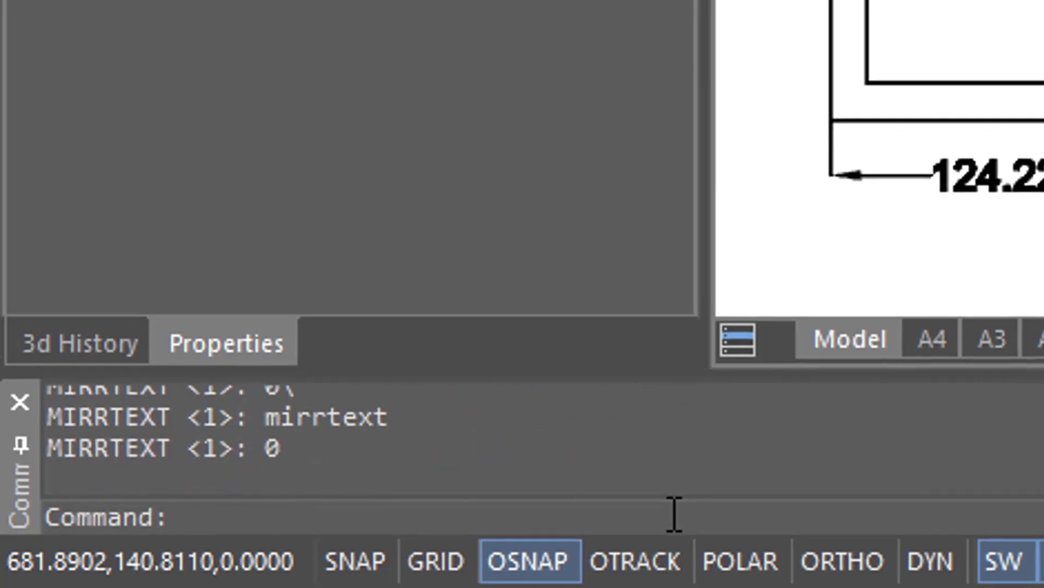